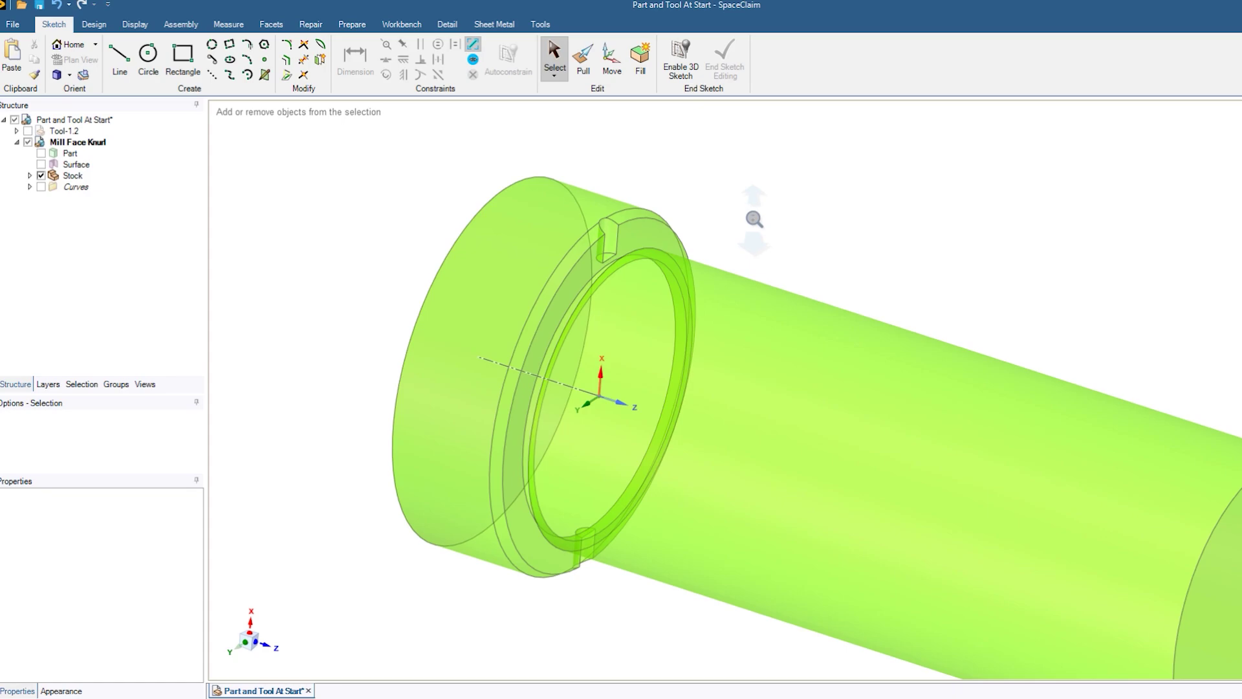
Step: Examine the flat annular face on the stock's flange by selecting it, then clear the selection
scroll(752, 205, "down", 3)
scroll(748, 202, "up", 3)
left_click_drag(743, 221, 735, 214)
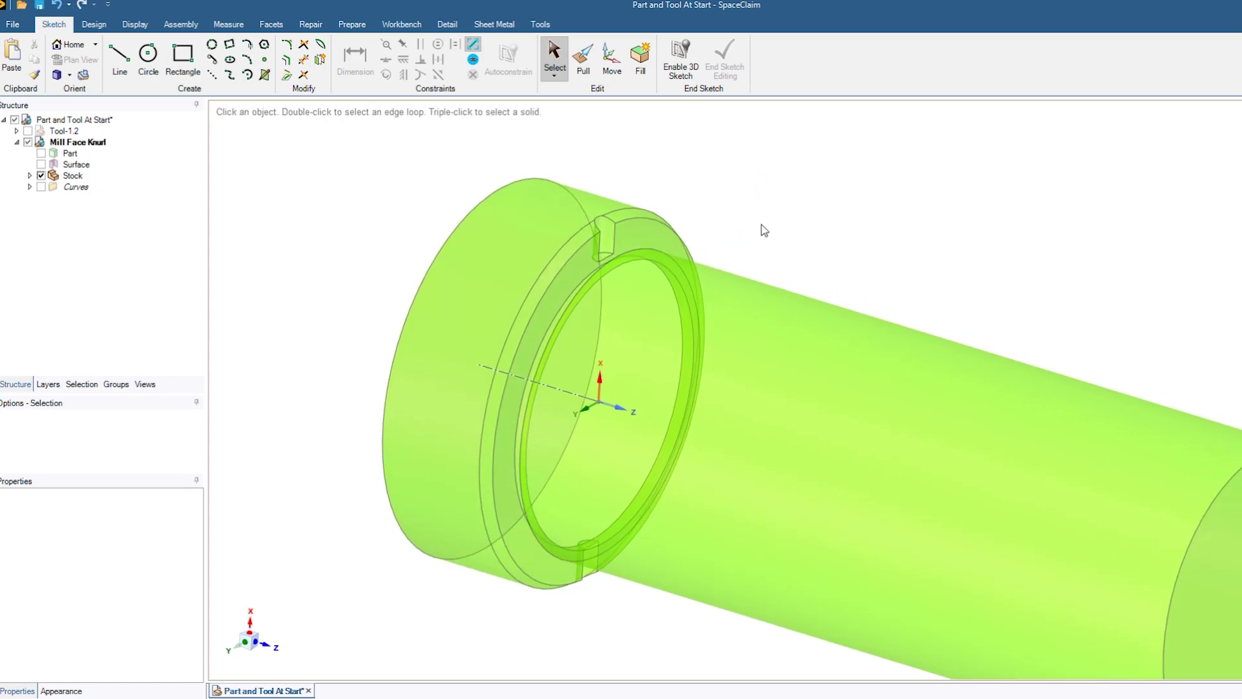
left_click(630, 253)
left_click(644, 243)
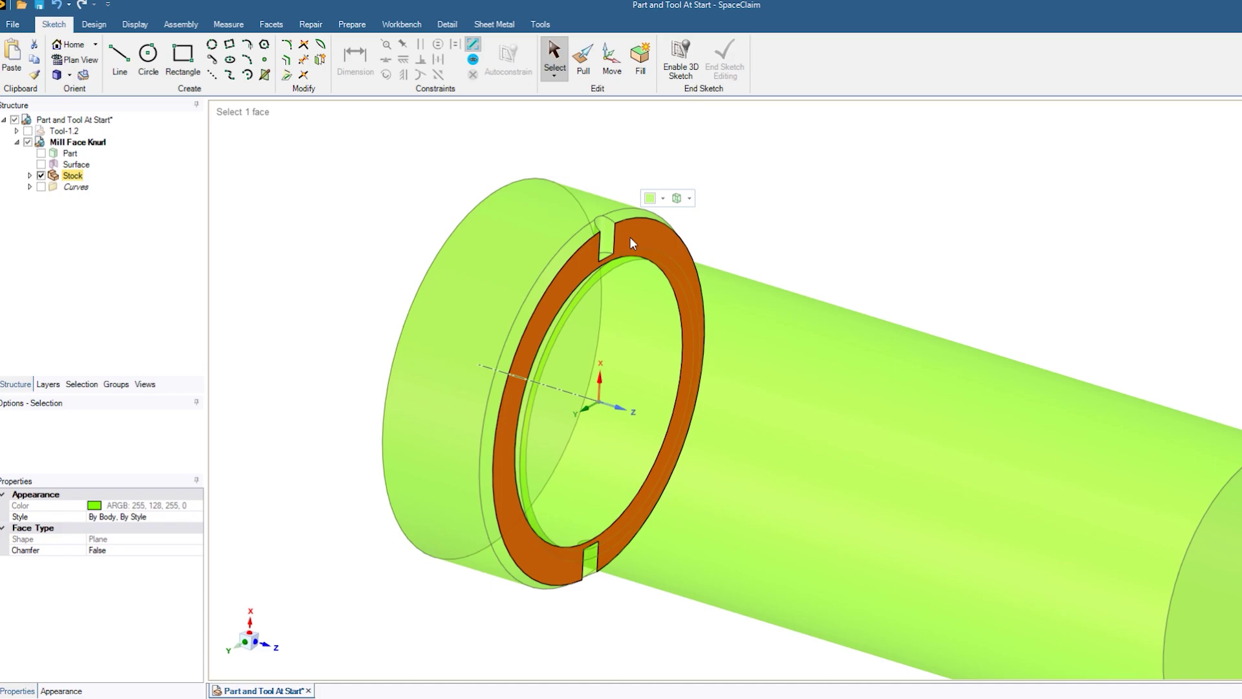
left_click(802, 178)
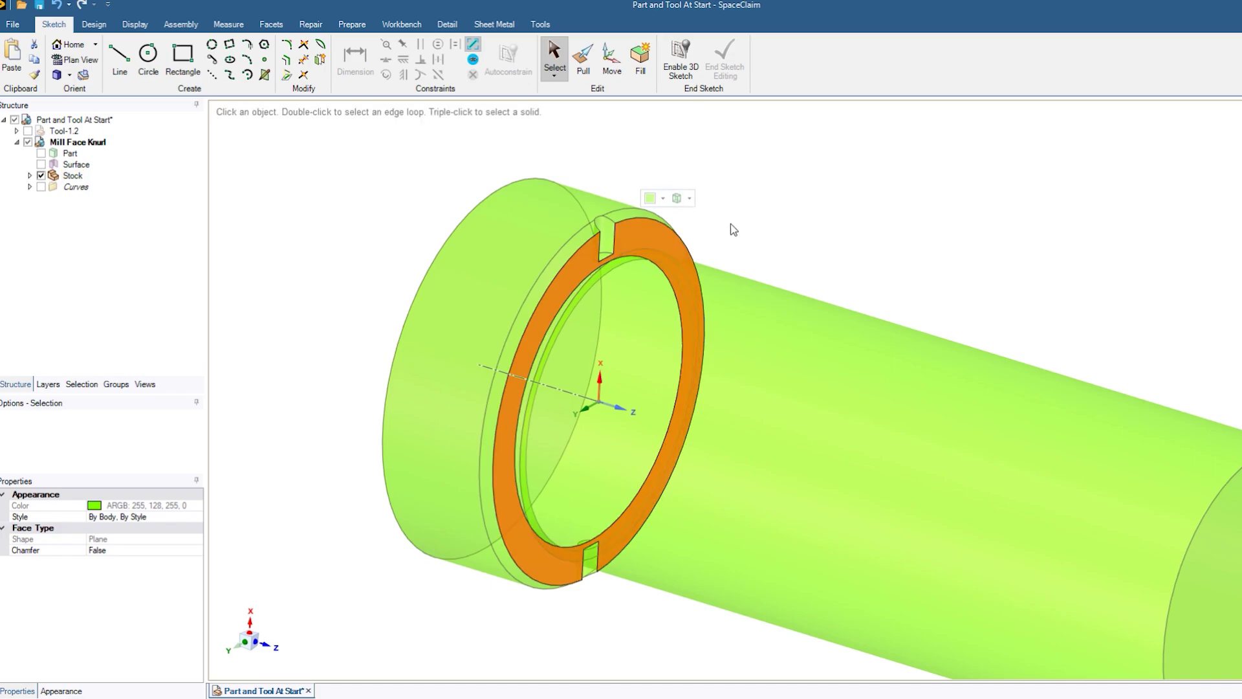
left_click(771, 196)
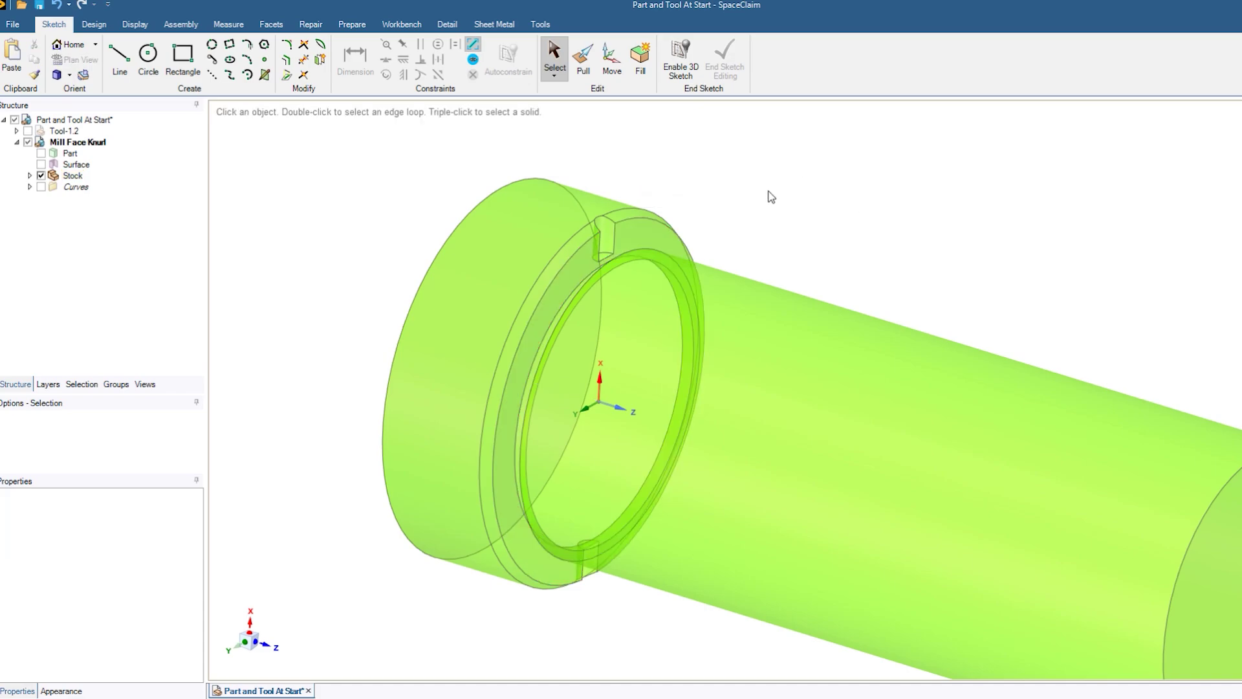
left_click(637, 237)
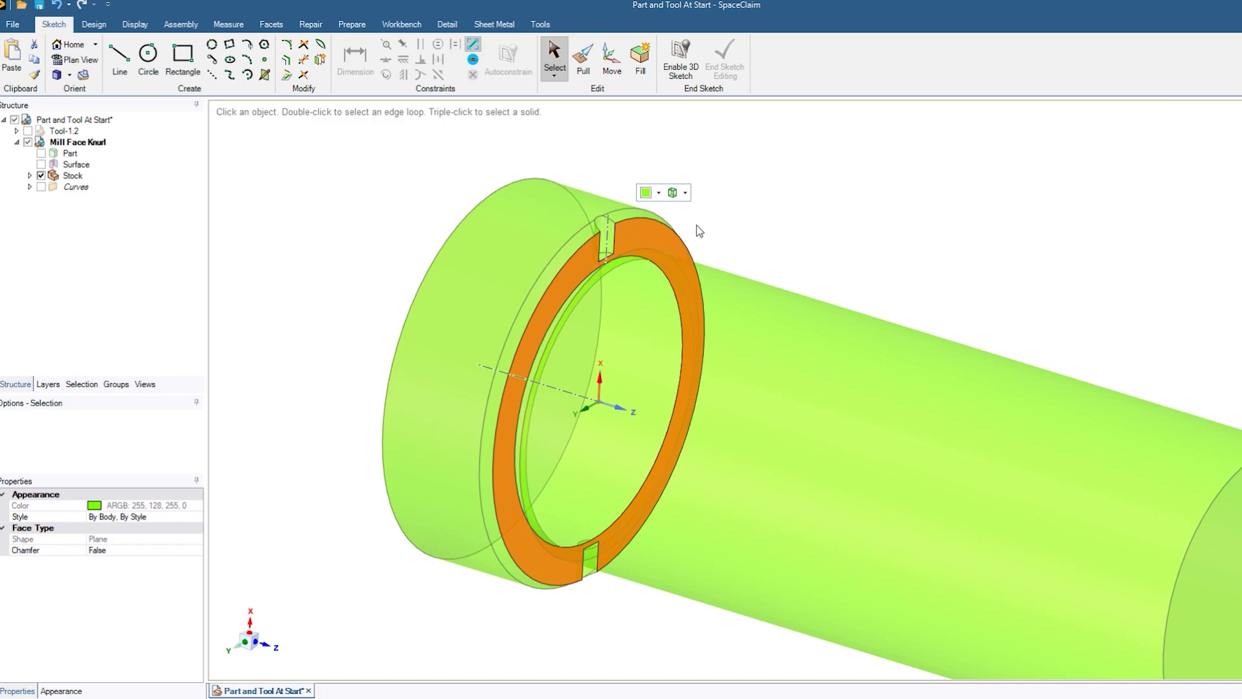
left_click(744, 204)
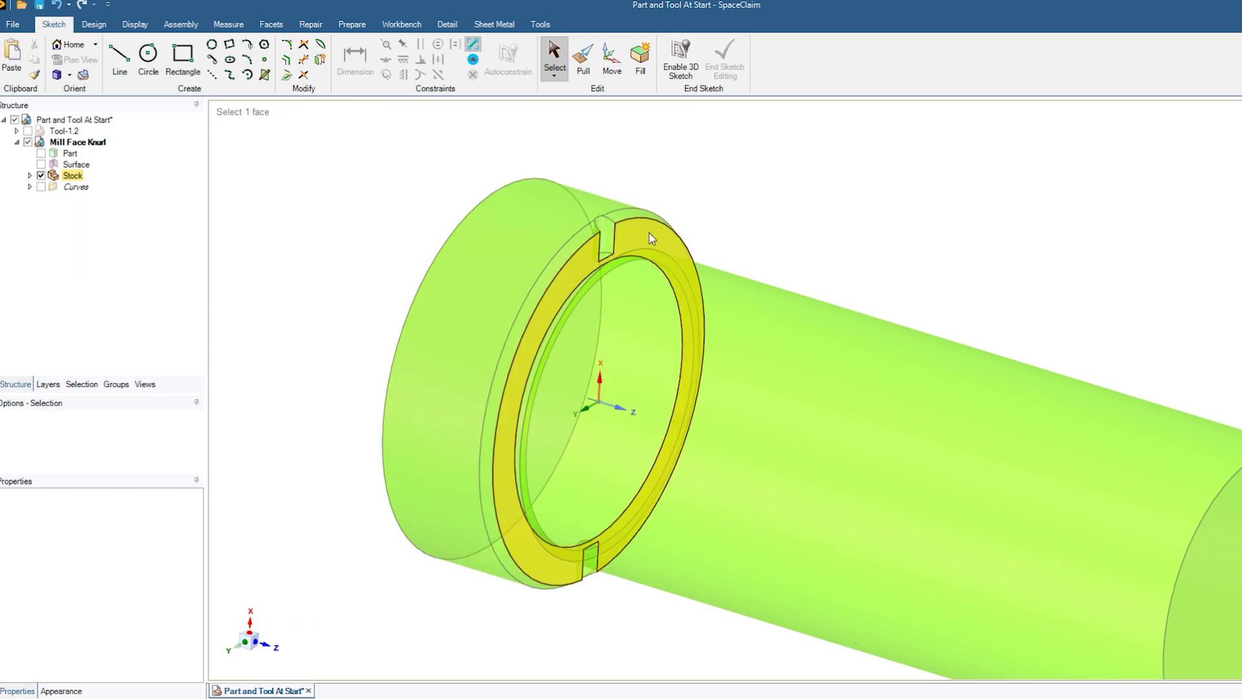
Step: Examine the stock's flange and select the two opposite notches cut across its annular face, then clear the selection
scroll(650, 243, "up", 3)
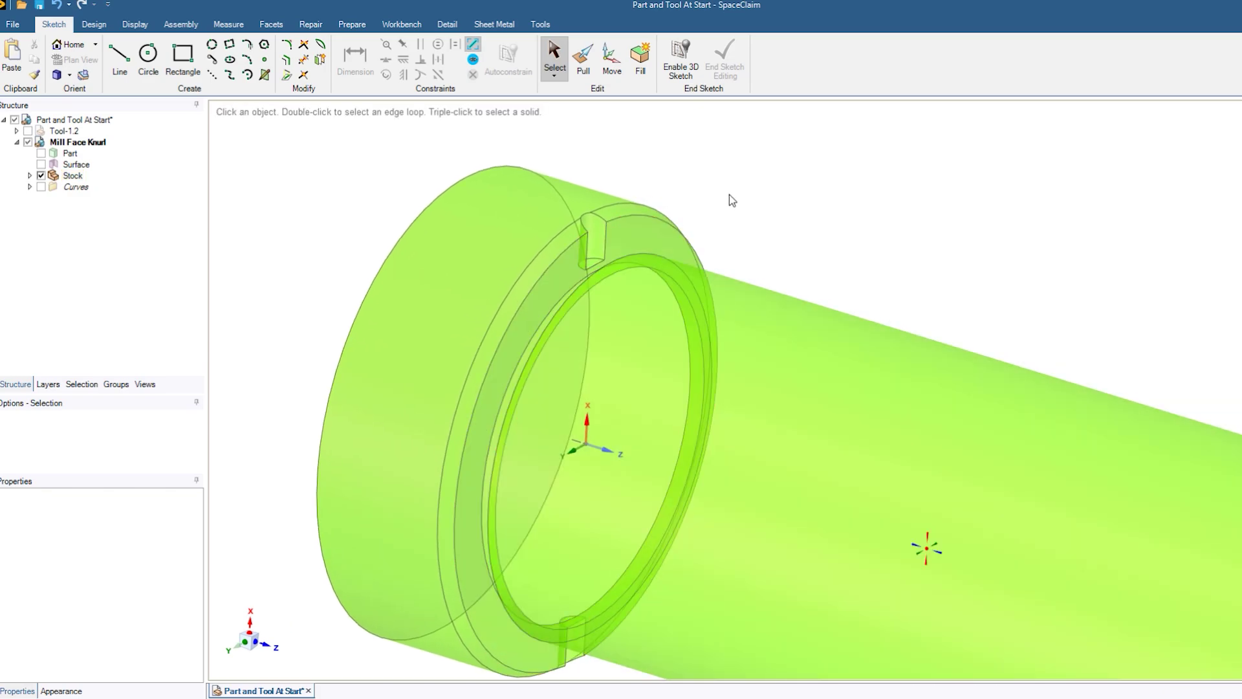
scroll(709, 209, "down", 4)
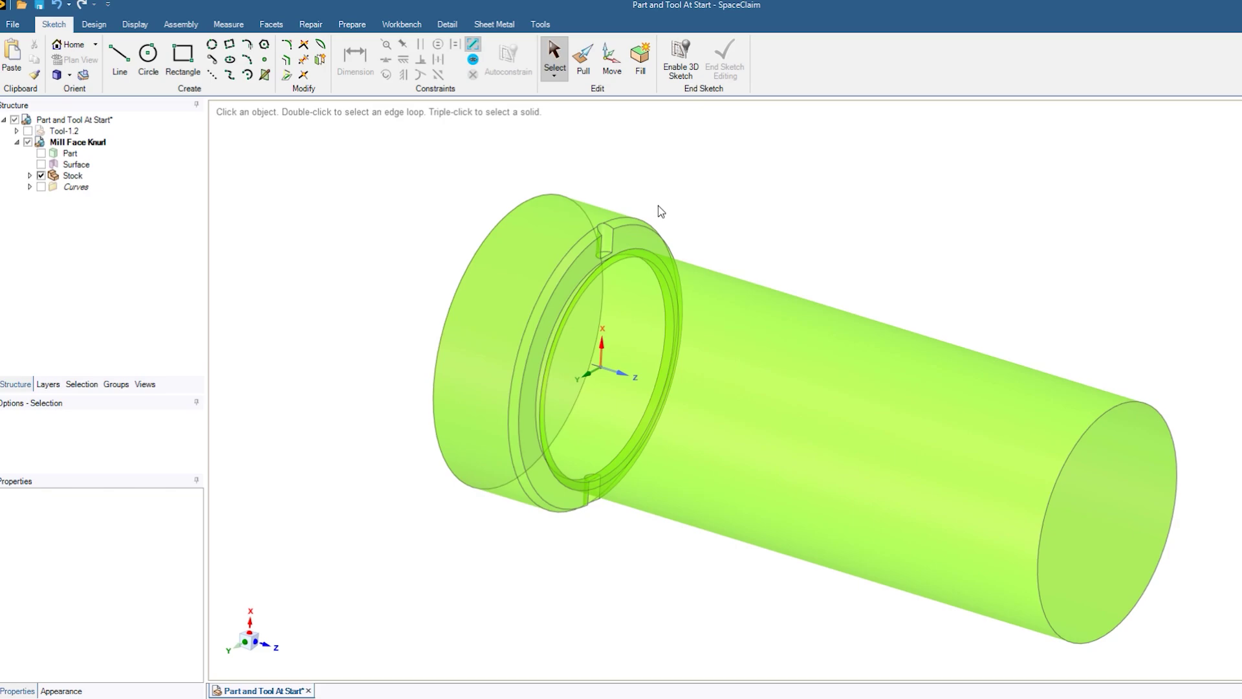
scroll(654, 220, "up", 2)
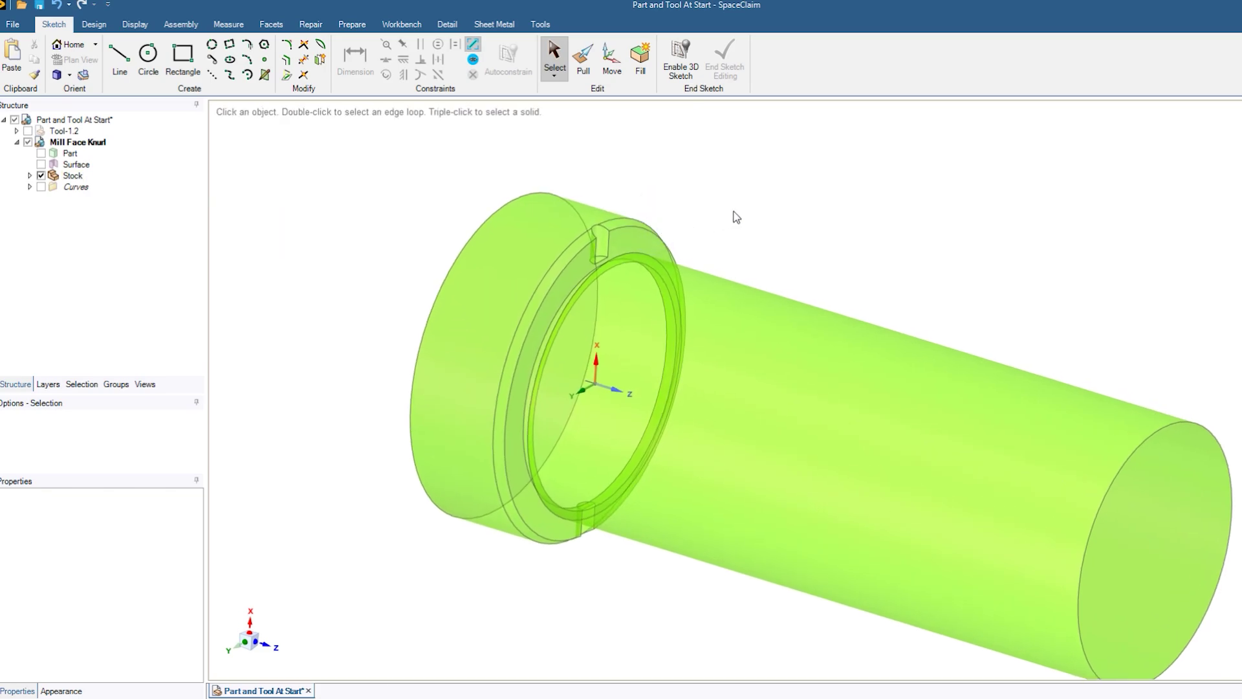
left_click_drag(702, 252, 715, 188)
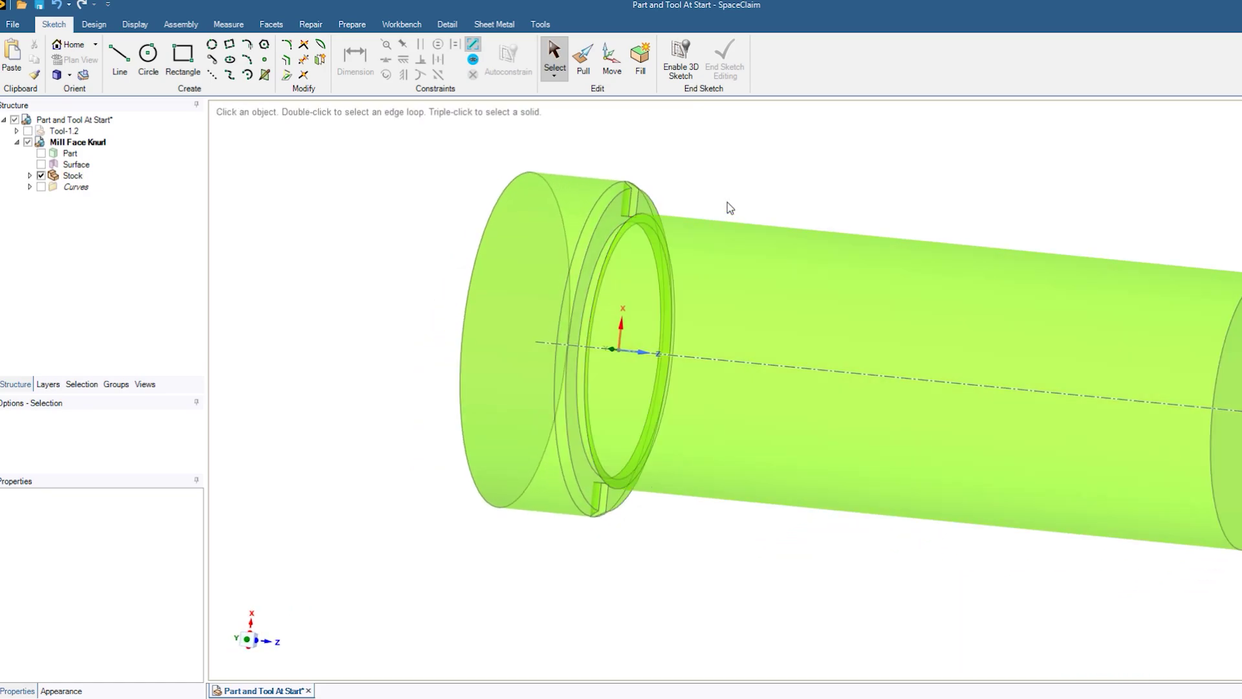
scroll(715, 206, "down", 3)
scroll(705, 205, "down", 2)
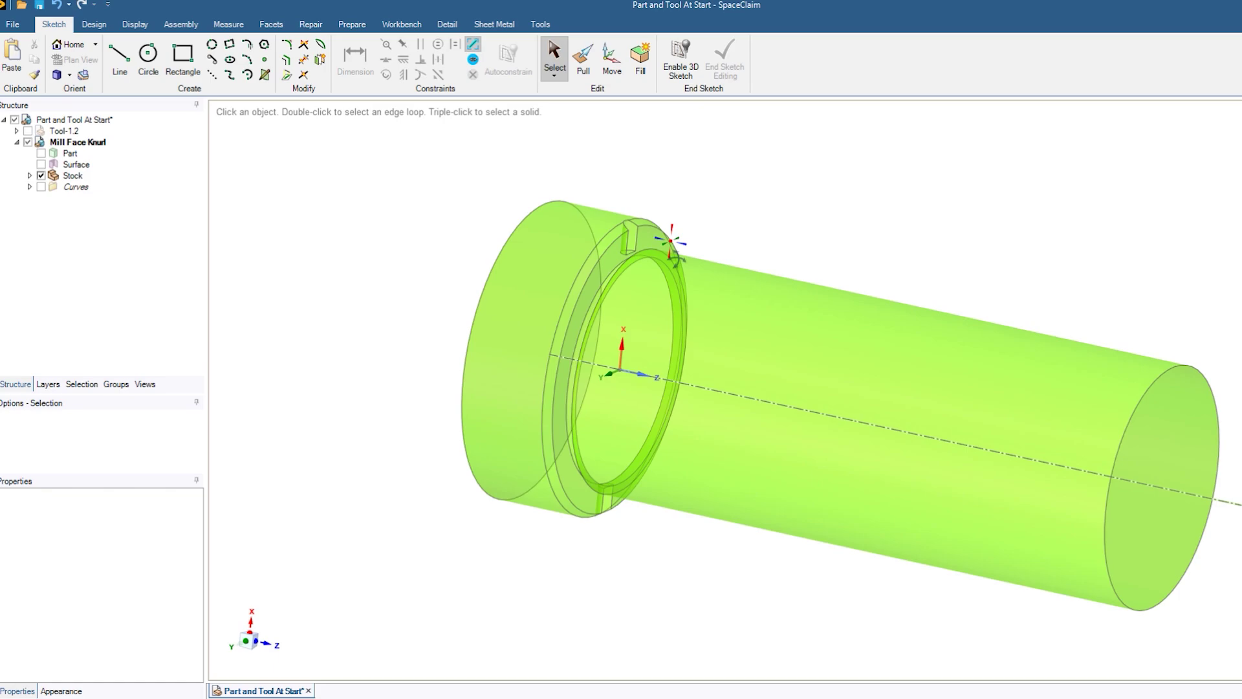
scroll(688, 216, "up", 3)
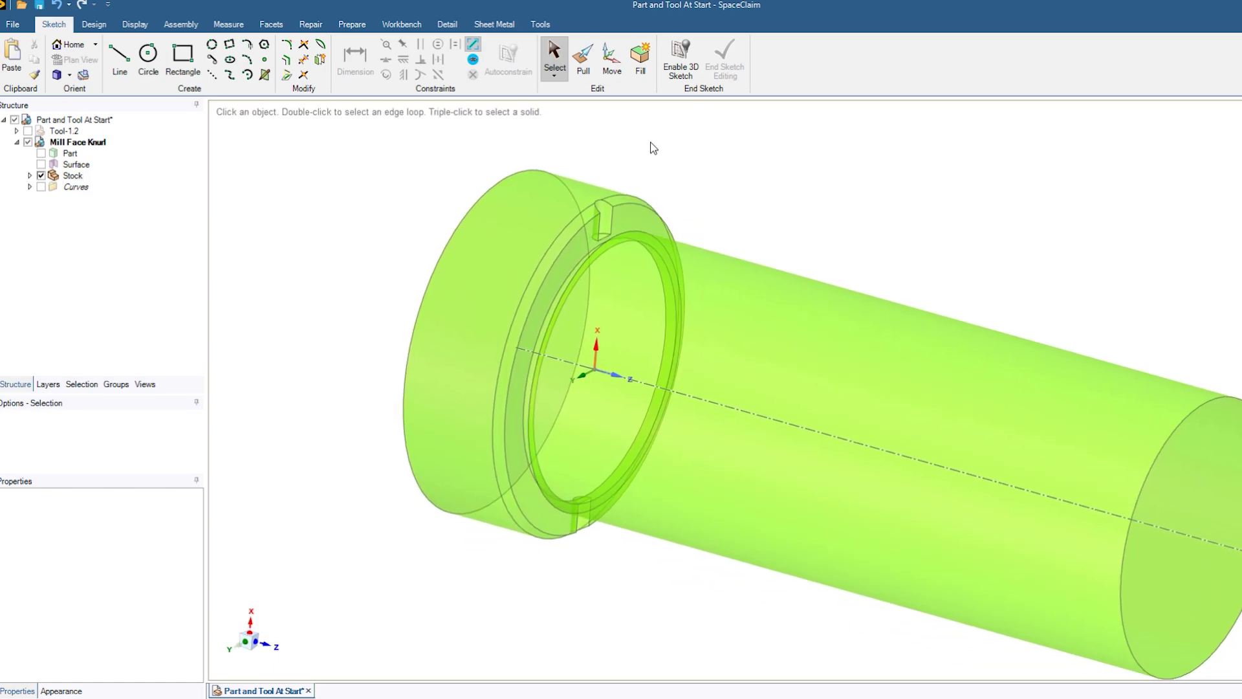
scroll(645, 163, "up", 1)
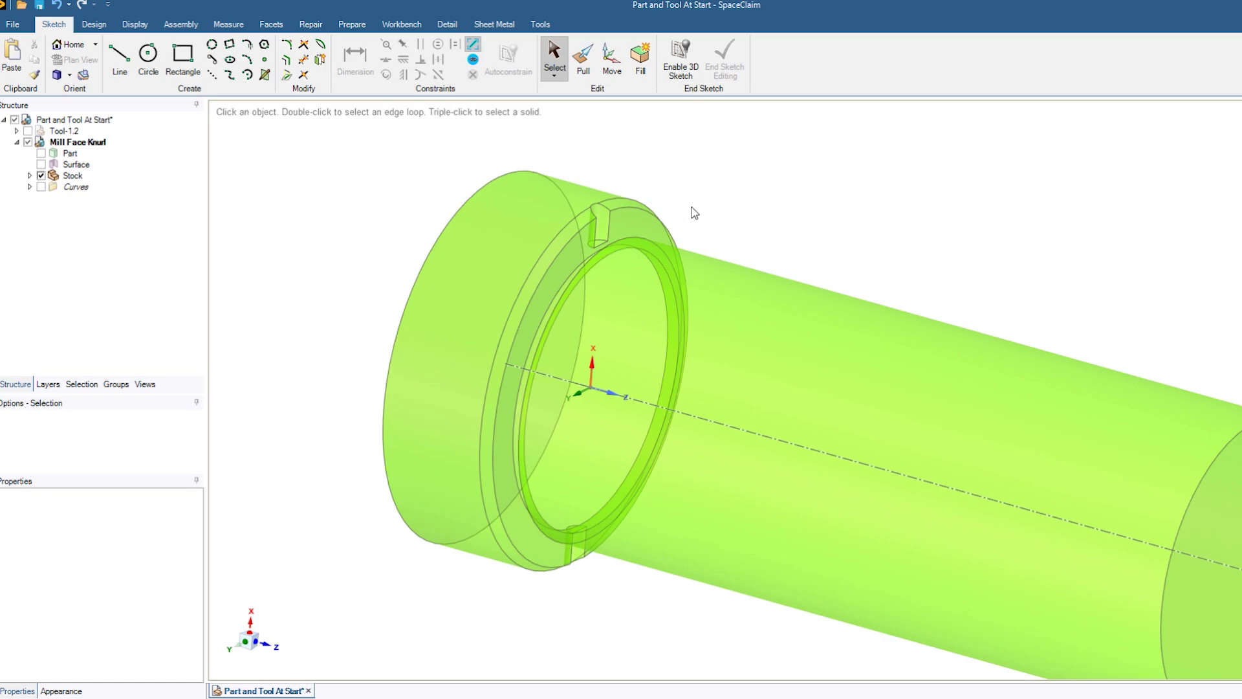
scroll(694, 213, "down", 2)
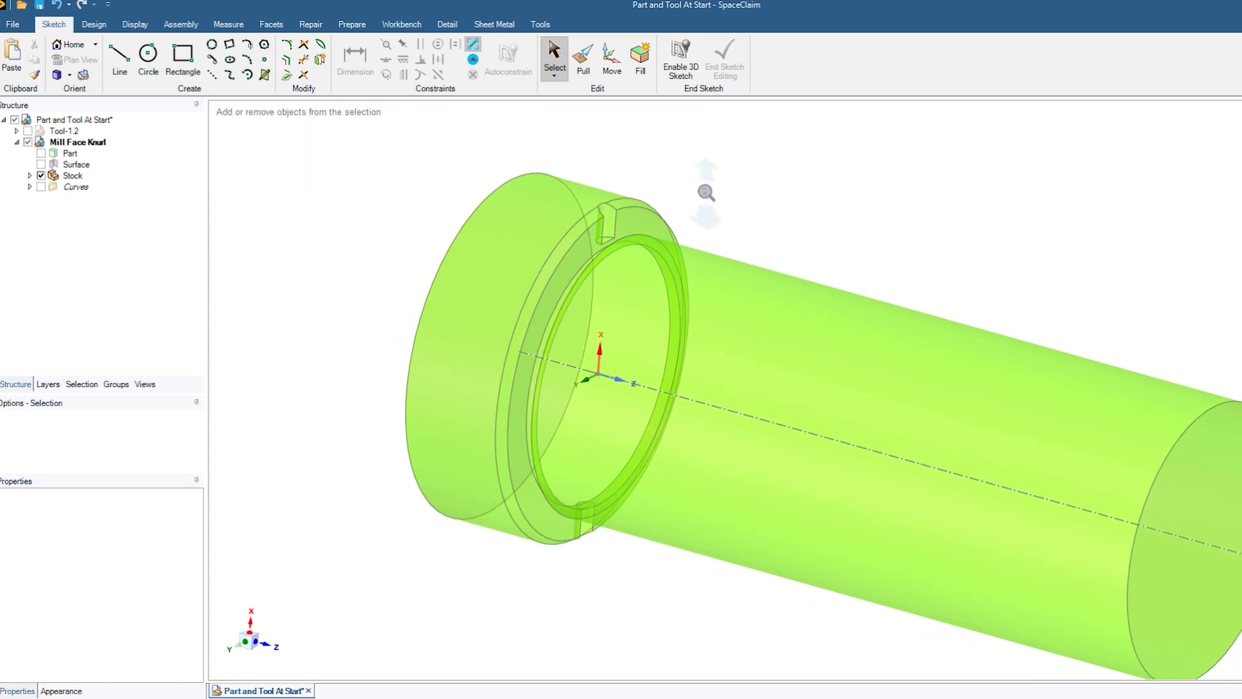
left_click(601, 213)
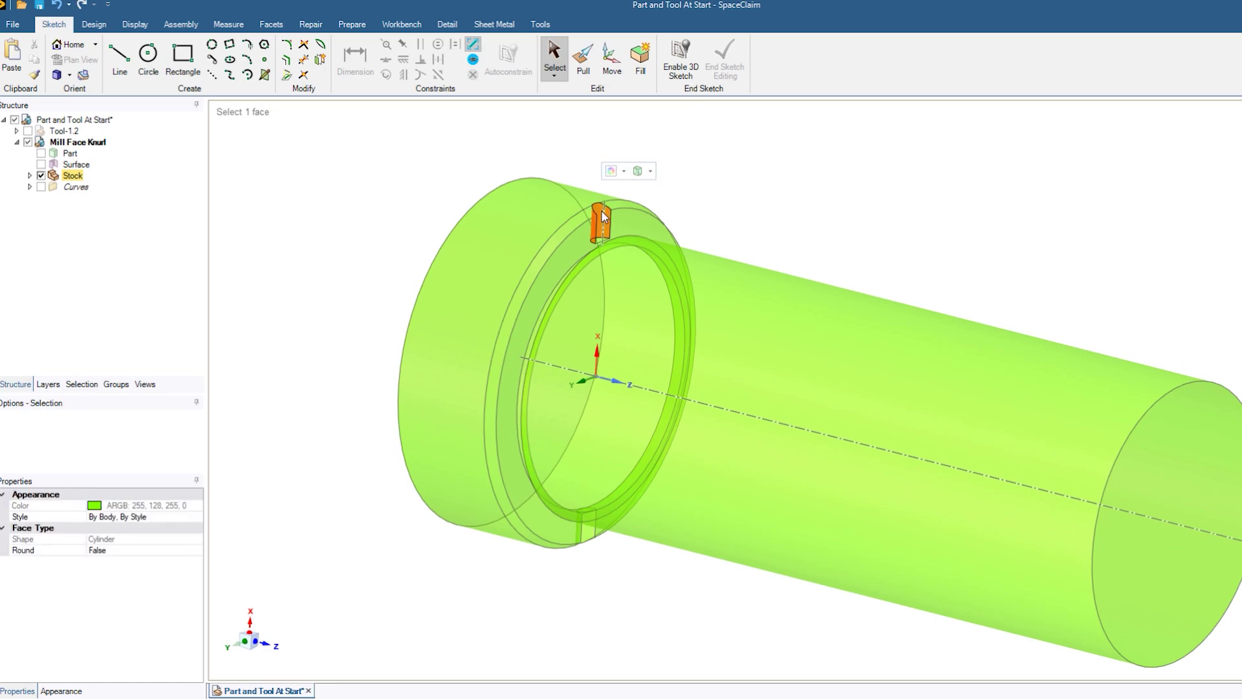
left_click(588, 534, "ctrl")
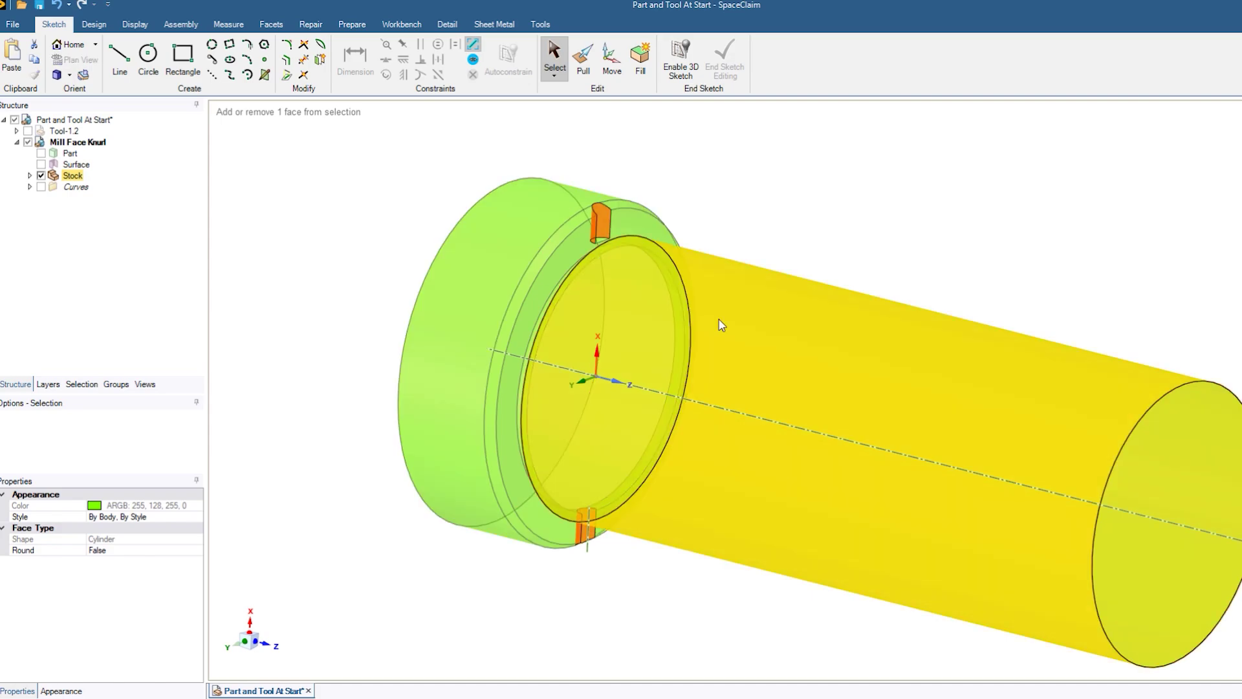
left_click_drag(755, 189, 709, 199)
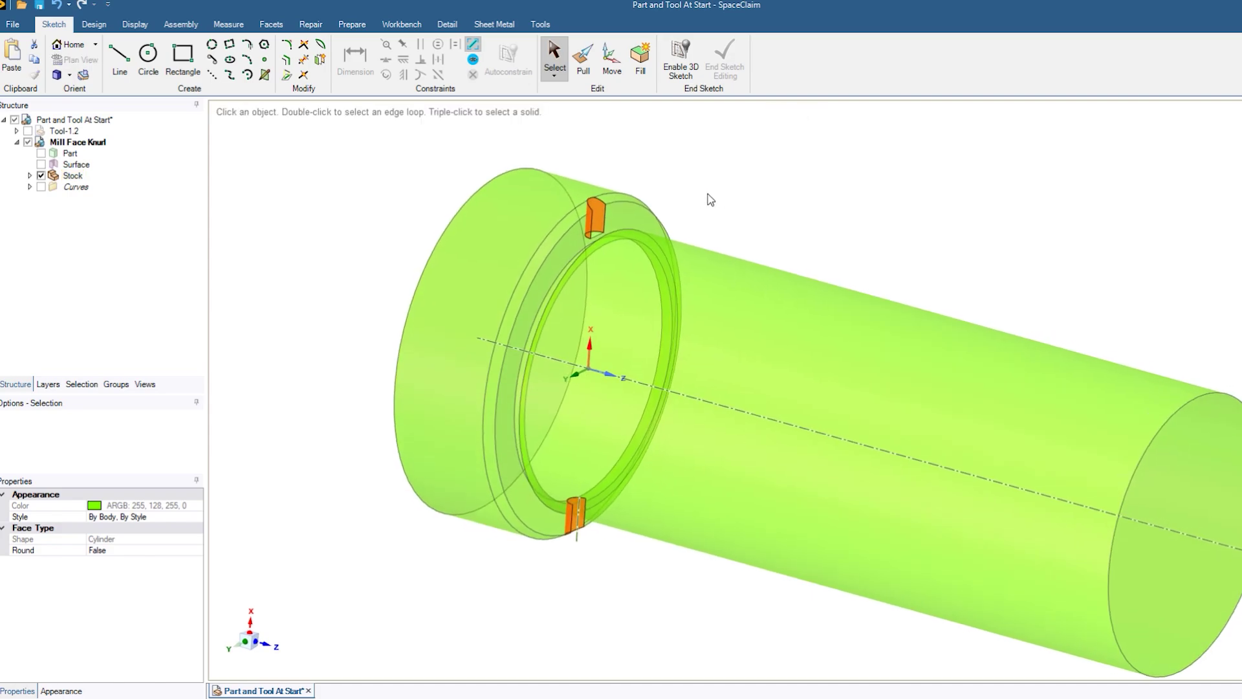
left_click(782, 185)
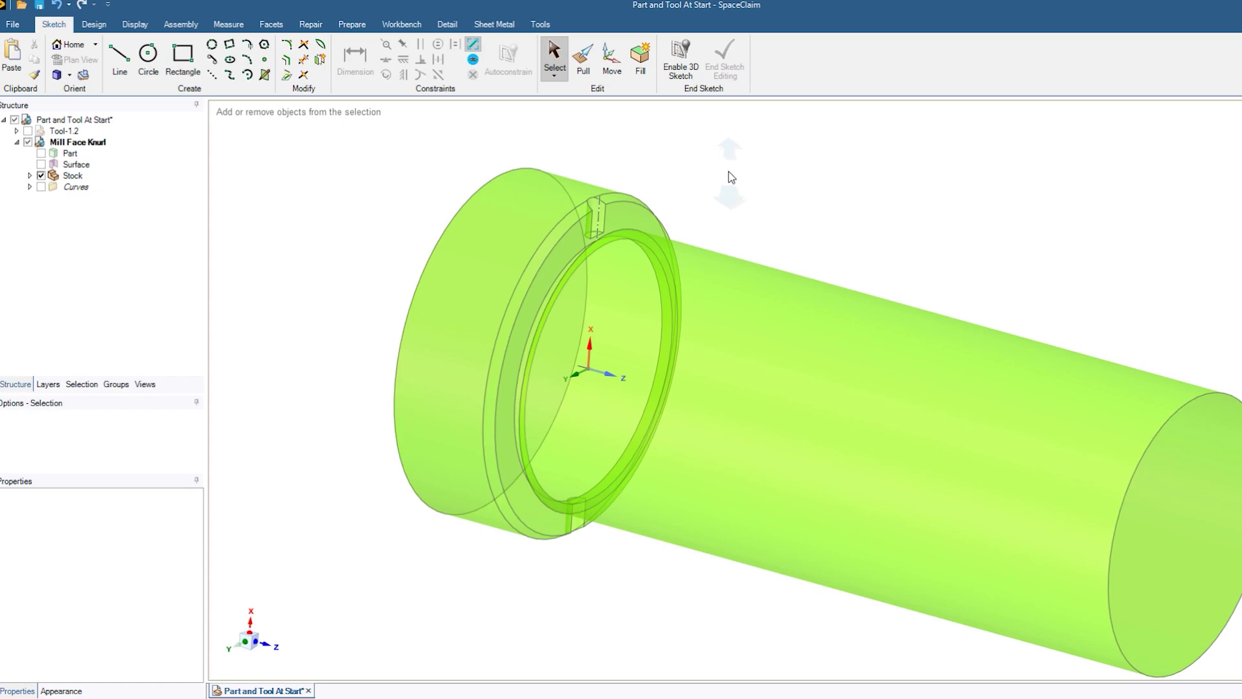
Step: Show the Tool-1.2 component and examine how its cutting head sits against the stock's flange
scroll(728, 173, "up", 1)
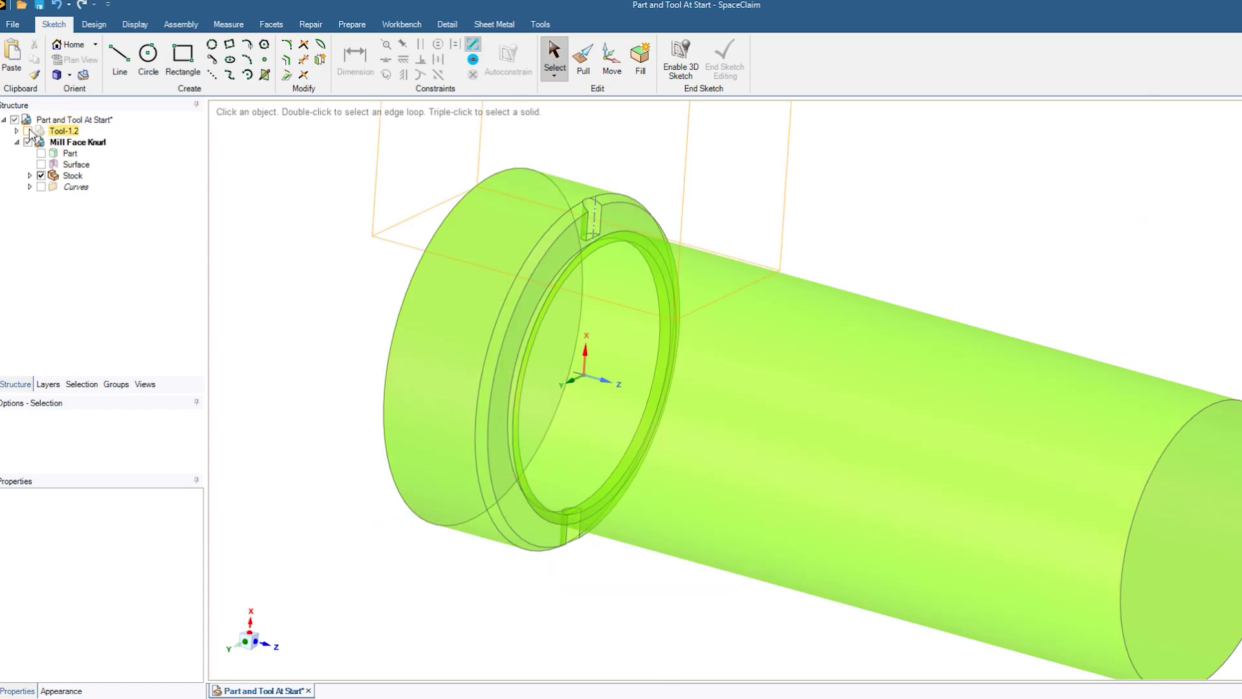
left_click(28, 130)
scroll(838, 240, "down", 2)
scroll(835, 262, "down", 2)
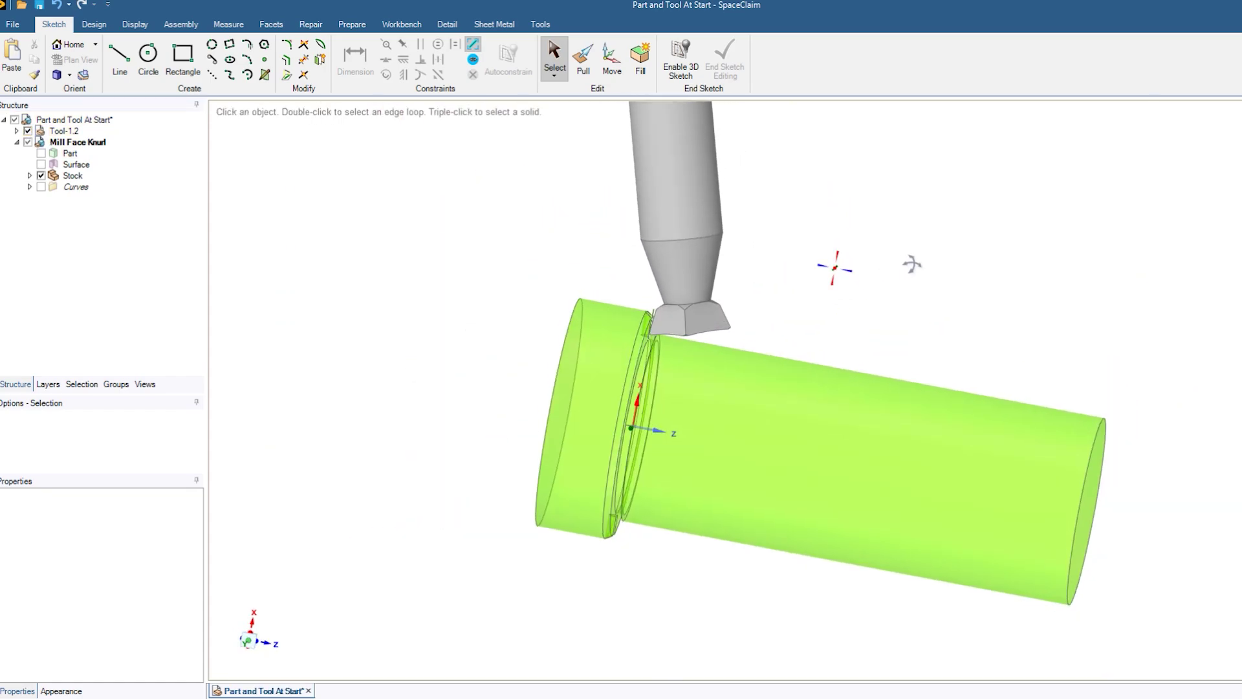
mouse_move(837, 242)
left_mouse_down()
mouse_move(794, 282)
mouse_move(813, 284)
mouse_move(818, 269)
mouse_move(766, 229)
left_mouse_up()
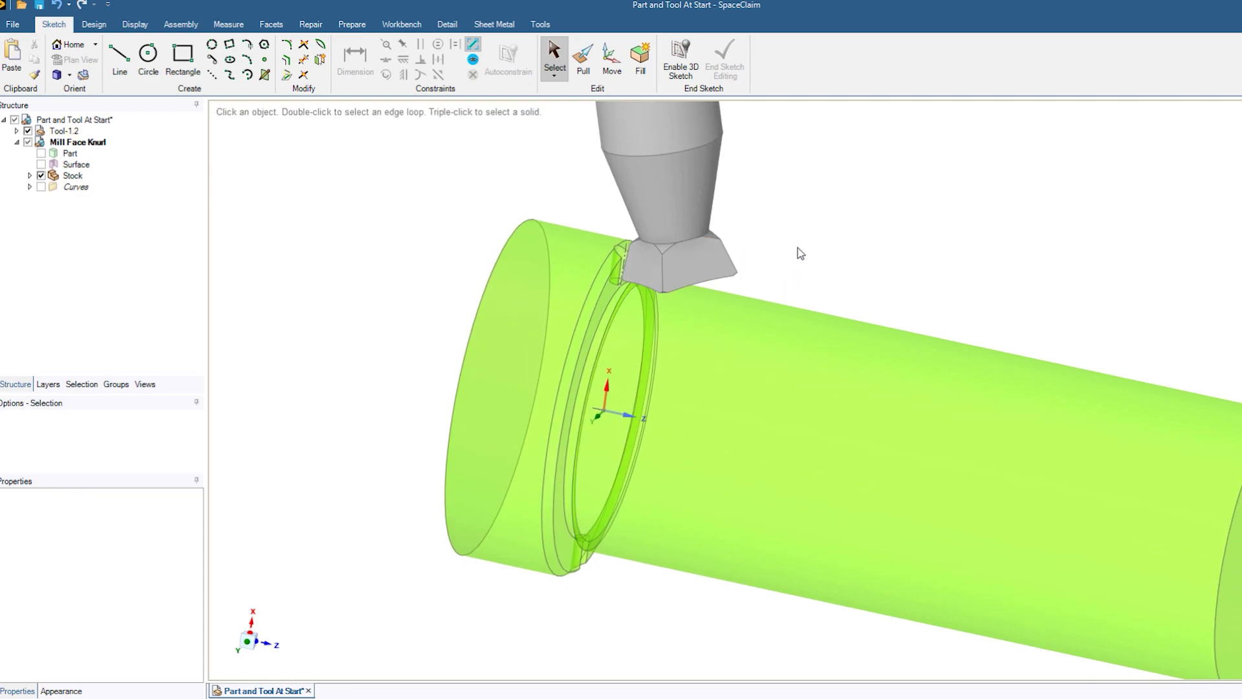
scroll(770, 236, "up", 3)
left_click_drag(773, 227, 661, 242)
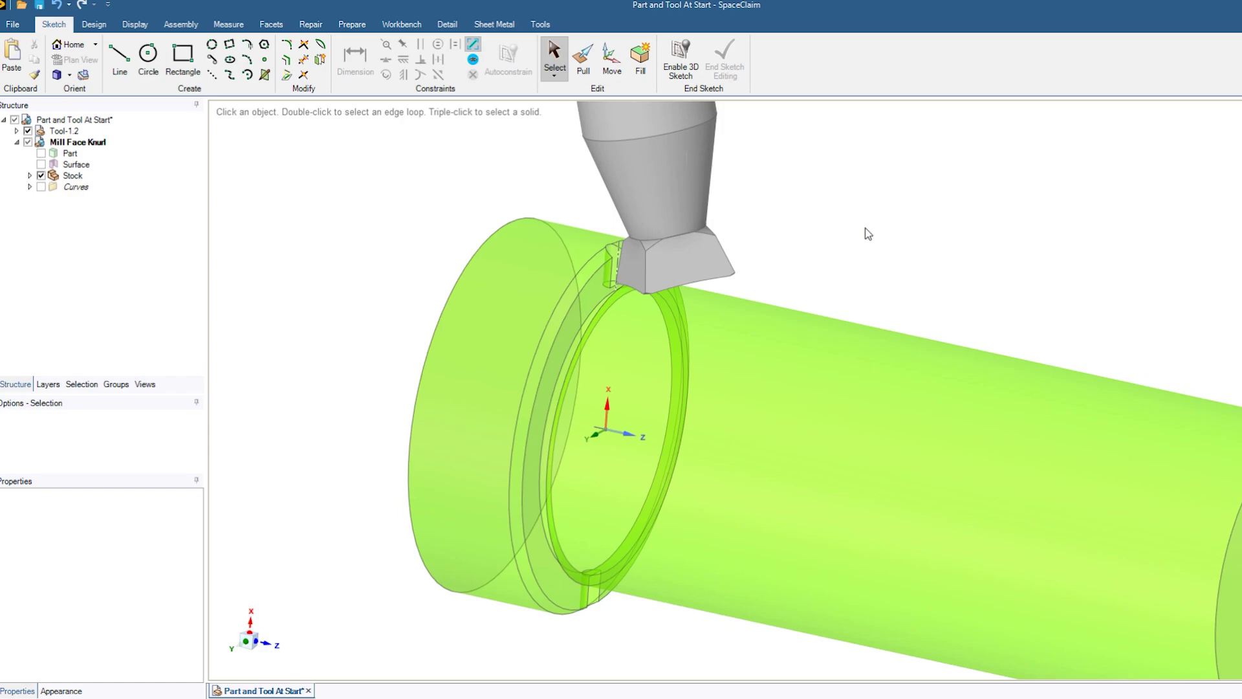
left_click_drag(881, 229, 793, 226)
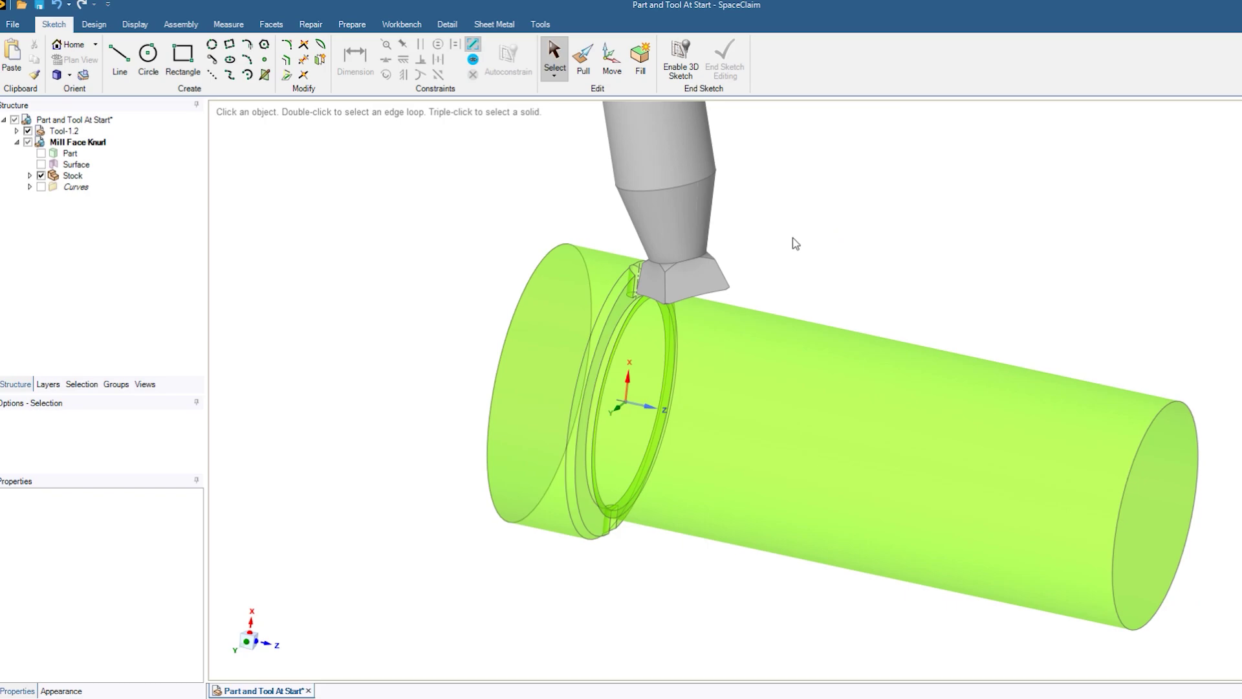
scroll(796, 243, "up", 3)
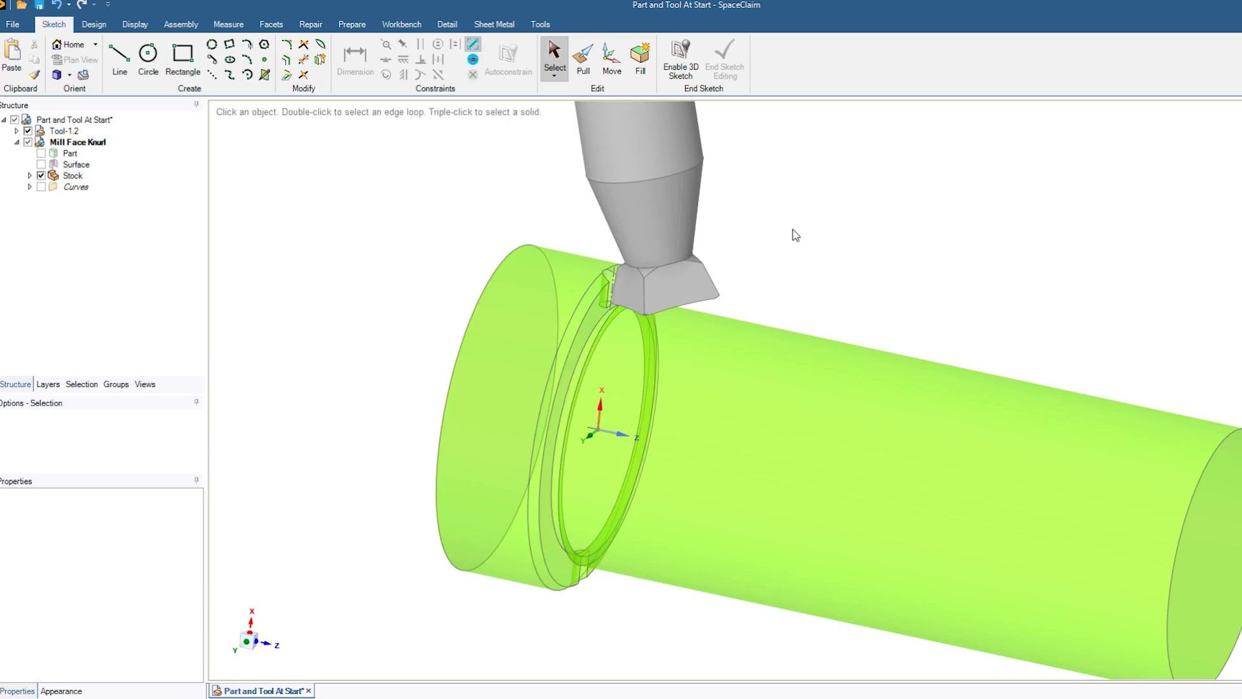
scroll(796, 234, "up", 2)
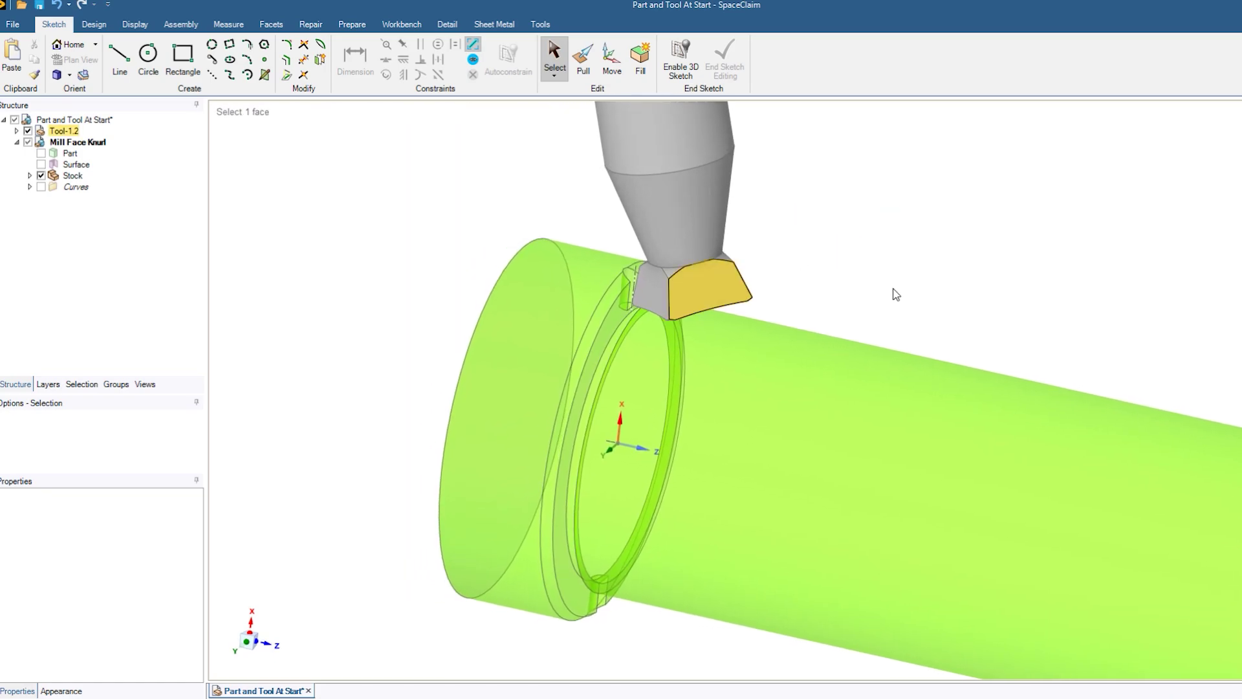
scroll(874, 272, "down", 4)
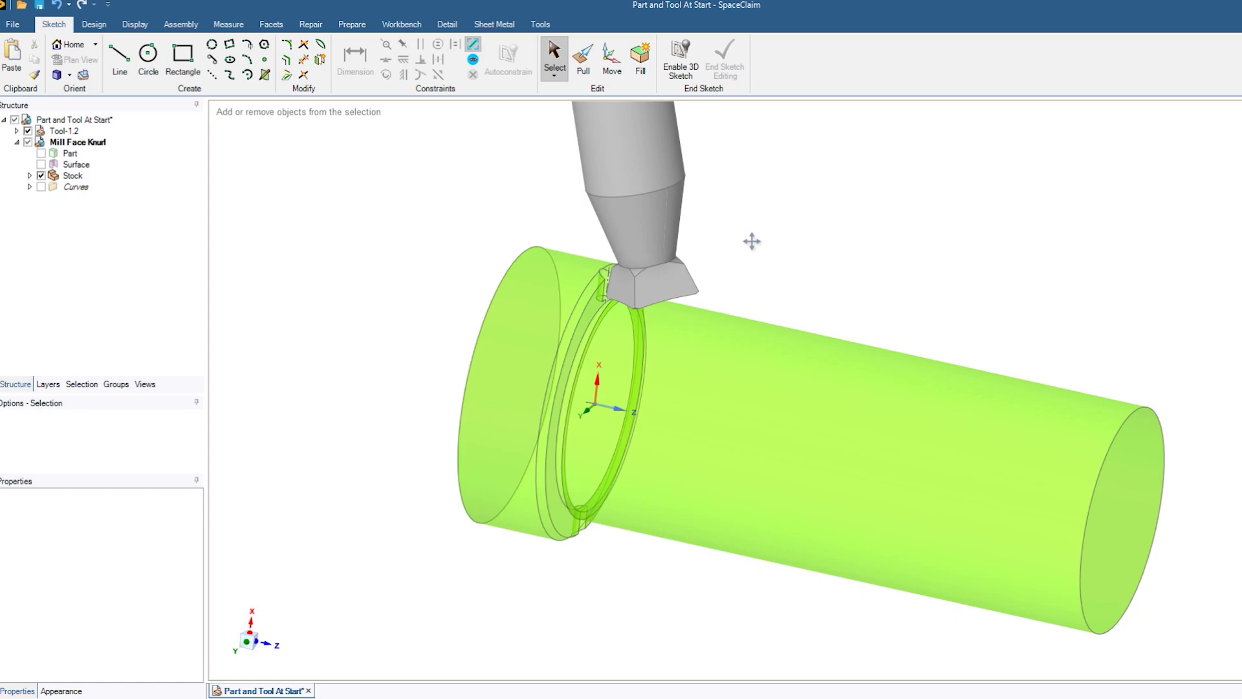
scroll(793, 263, "up", 2)
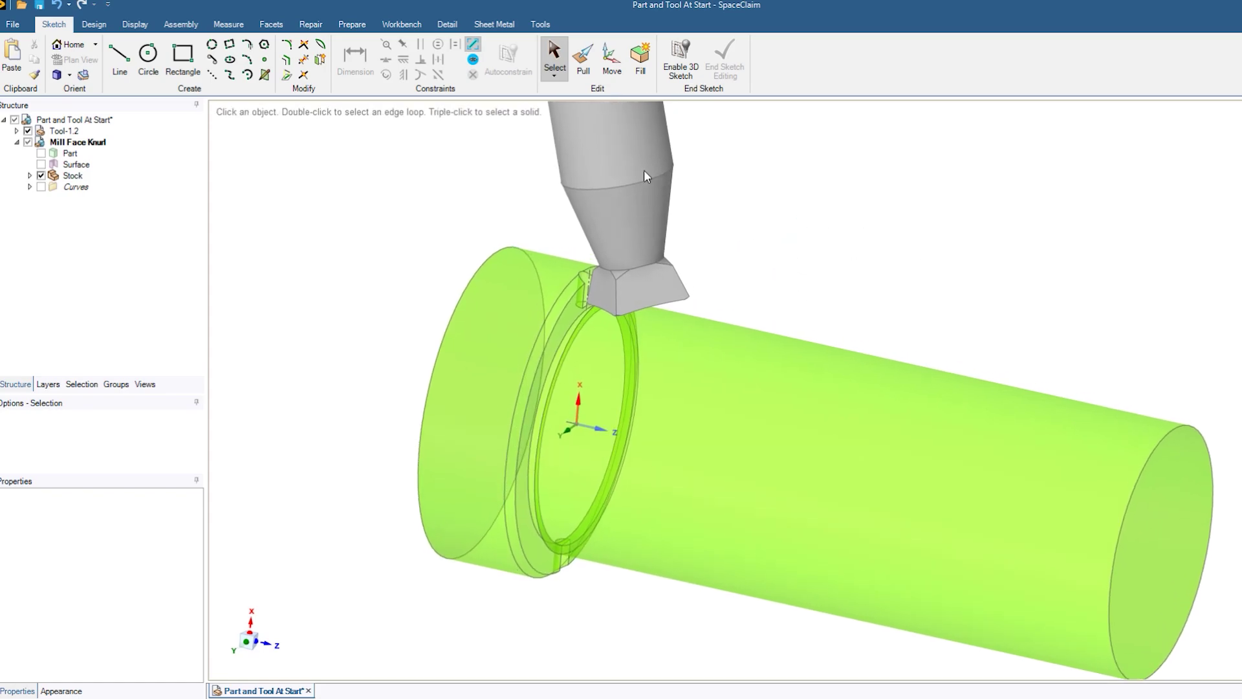
Step: Hide Tool-1.2 and the Stock component, and show the Part body instead
left_click(28, 131)
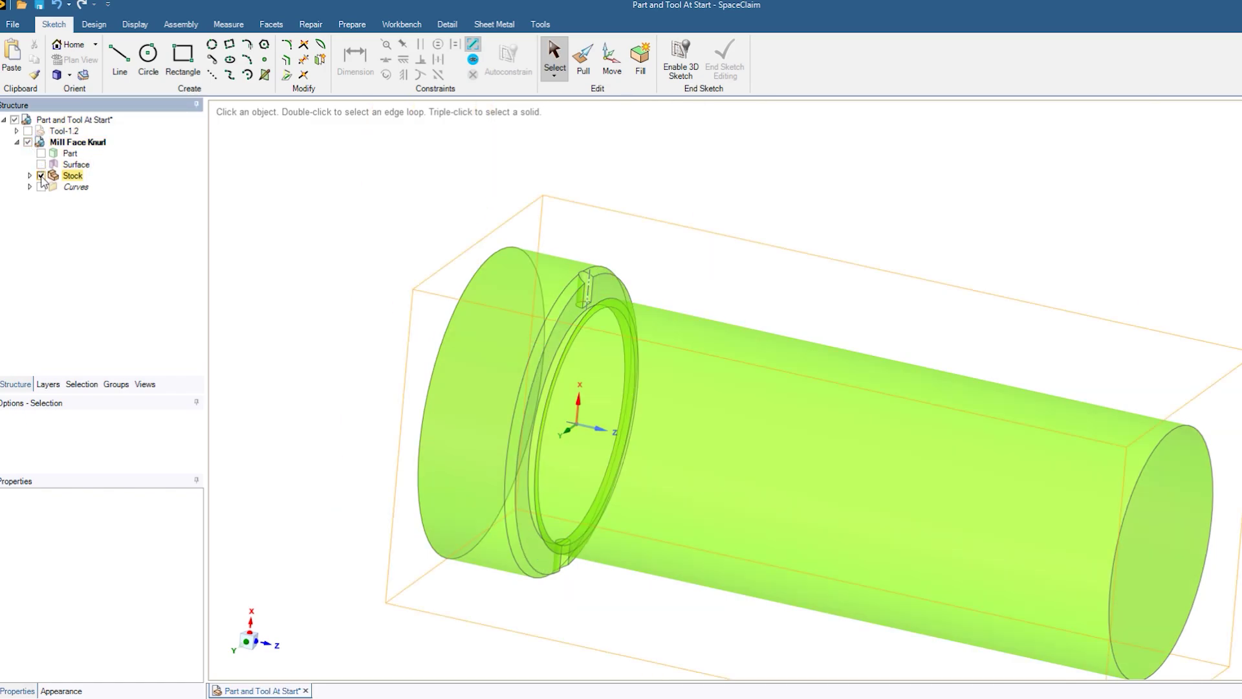
left_click(41, 153)
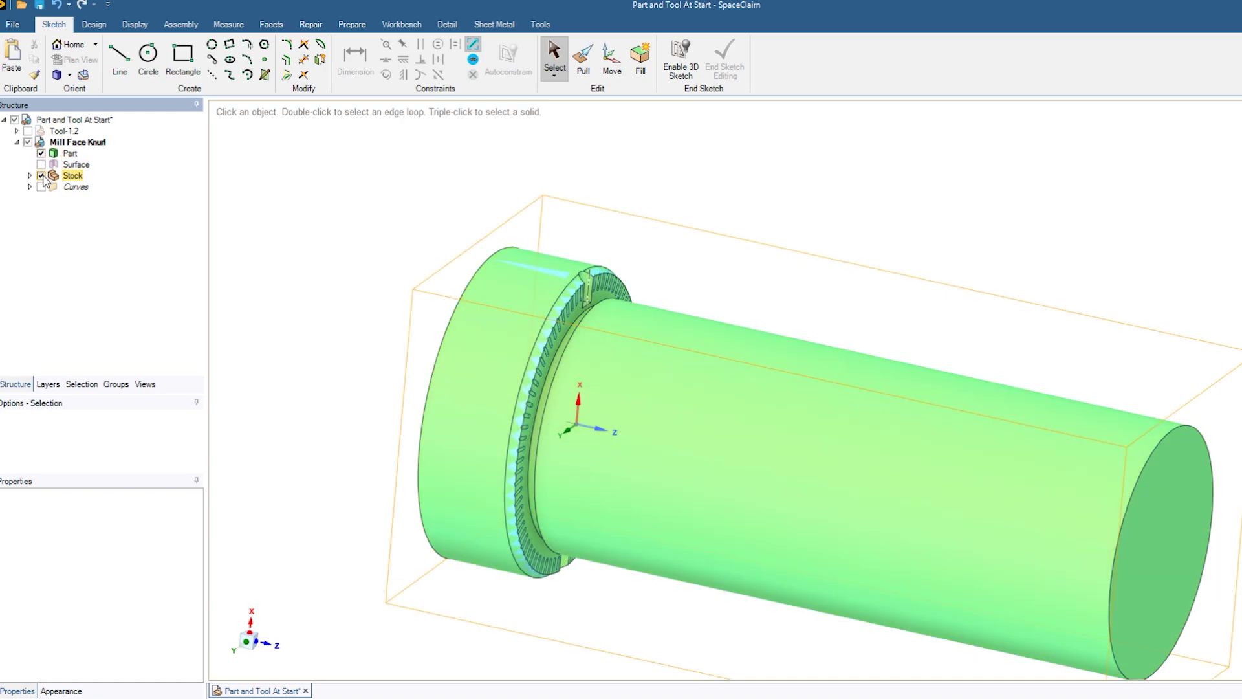
left_click(41, 176)
Step: Examine the radial knurl grooves around the part's flange face and beside its notches
scroll(632, 137, "up", 5)
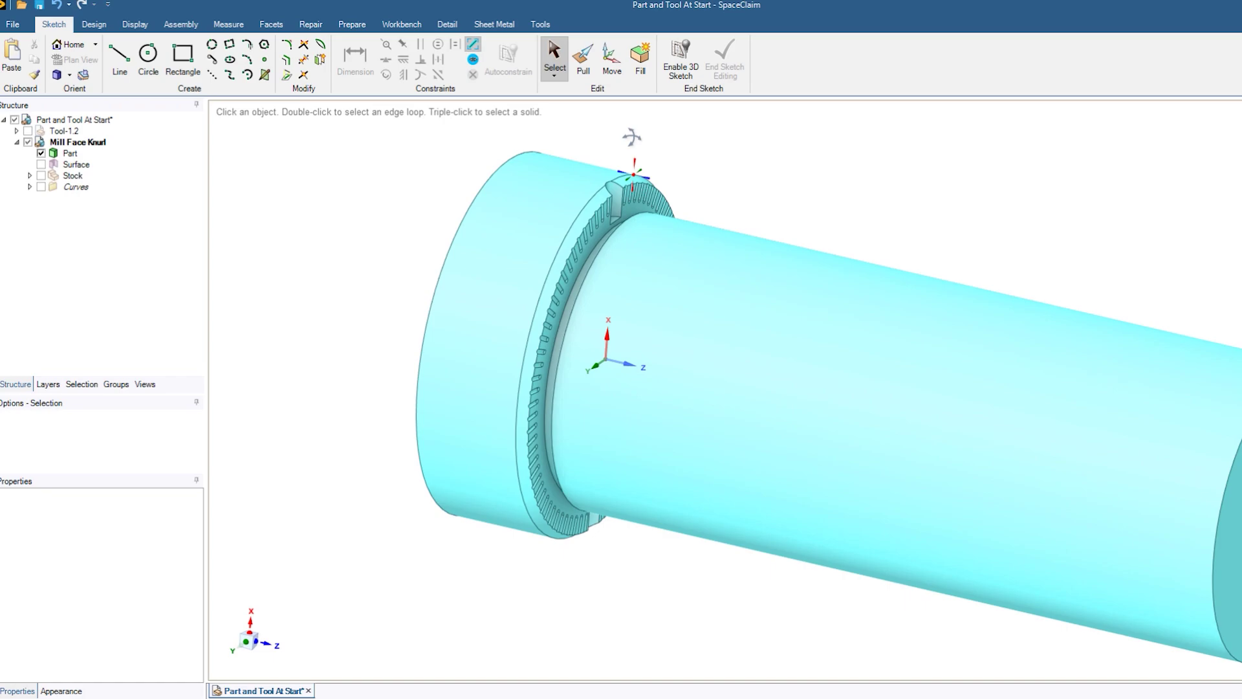
scroll(624, 270, "up", 5)
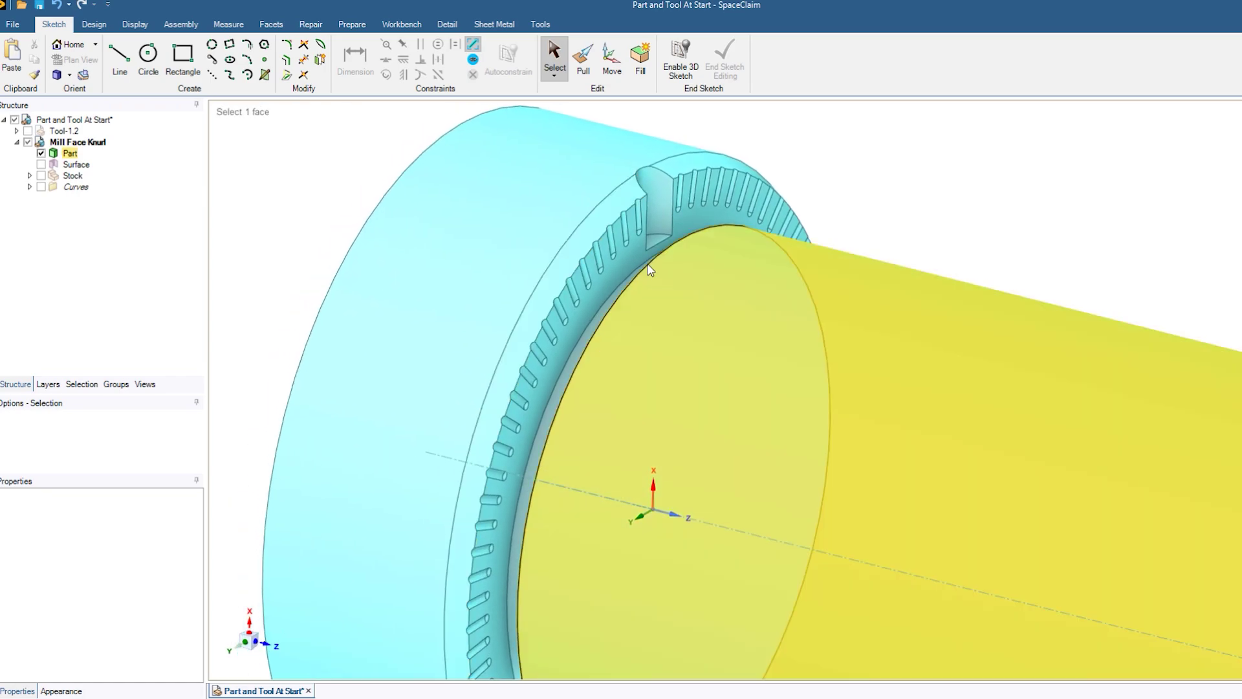
scroll(640, 233, "down", 3)
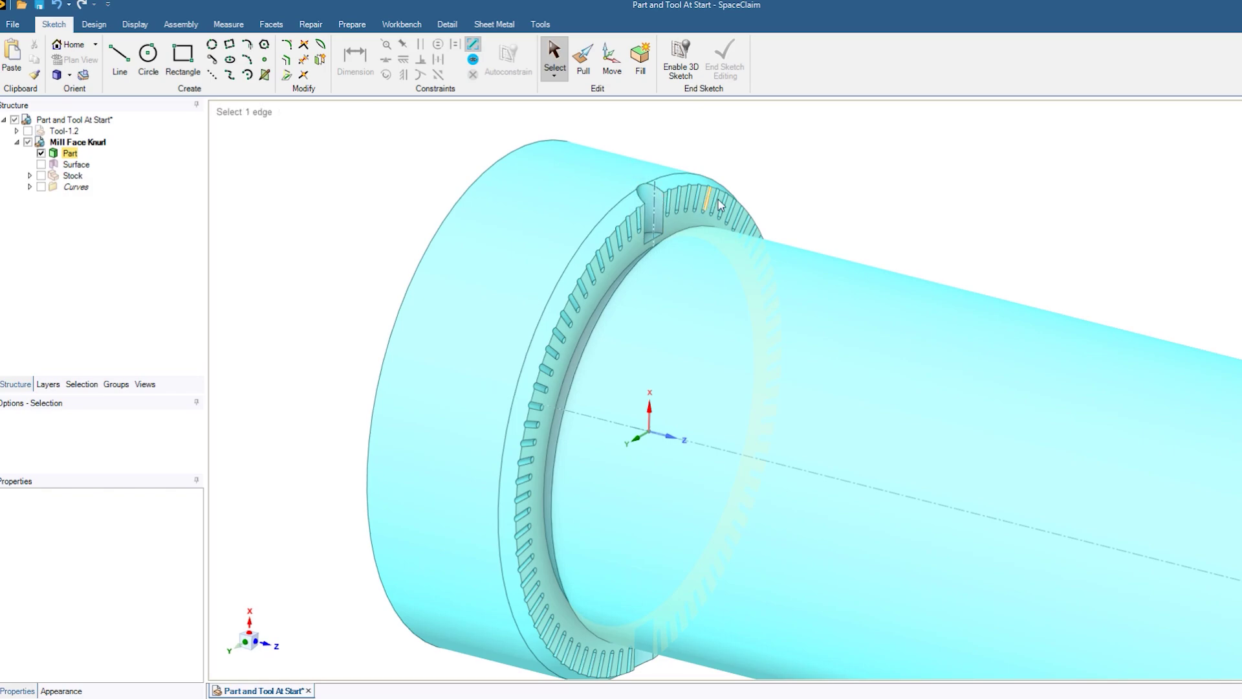
left_click_drag(718, 204, 766, 172)
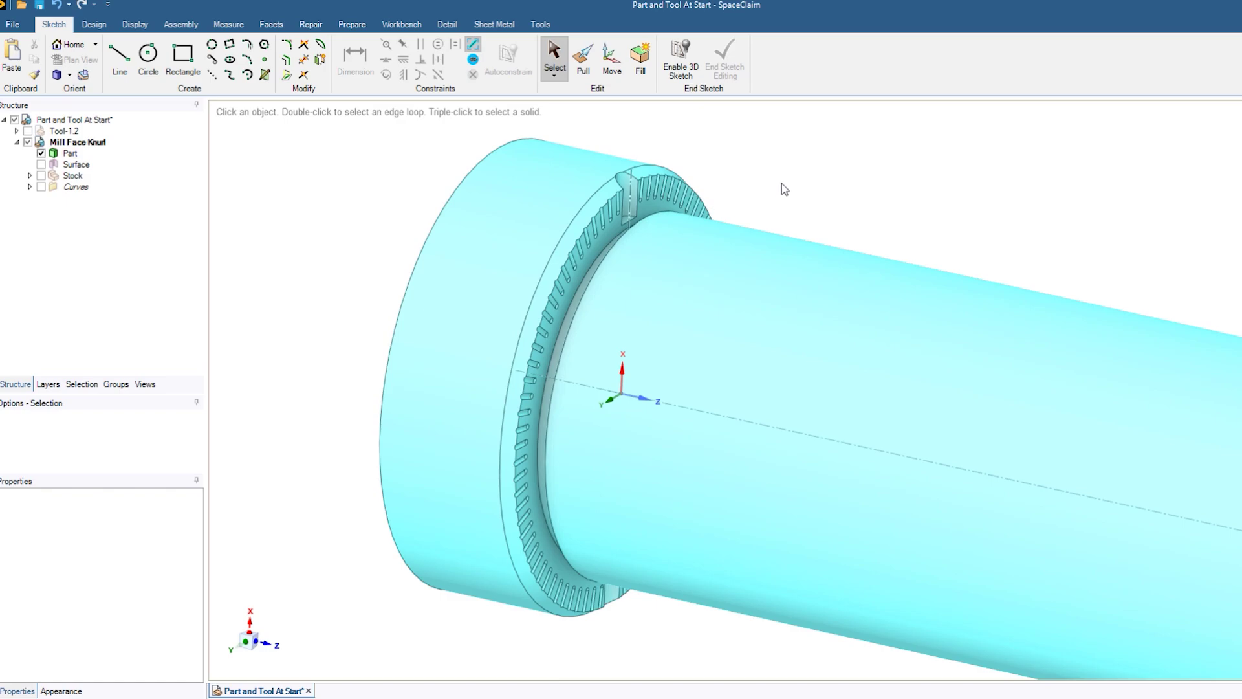
left_click_drag(843, 196, 833, 191)
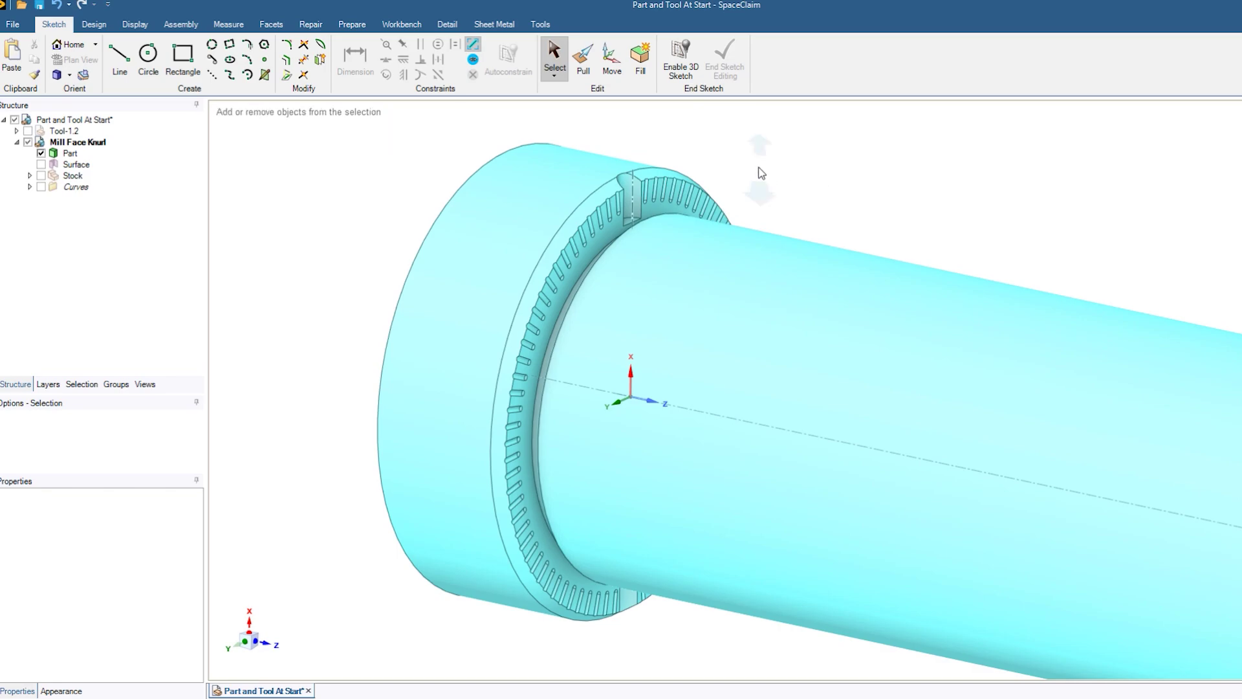
scroll(747, 181, "up", 2)
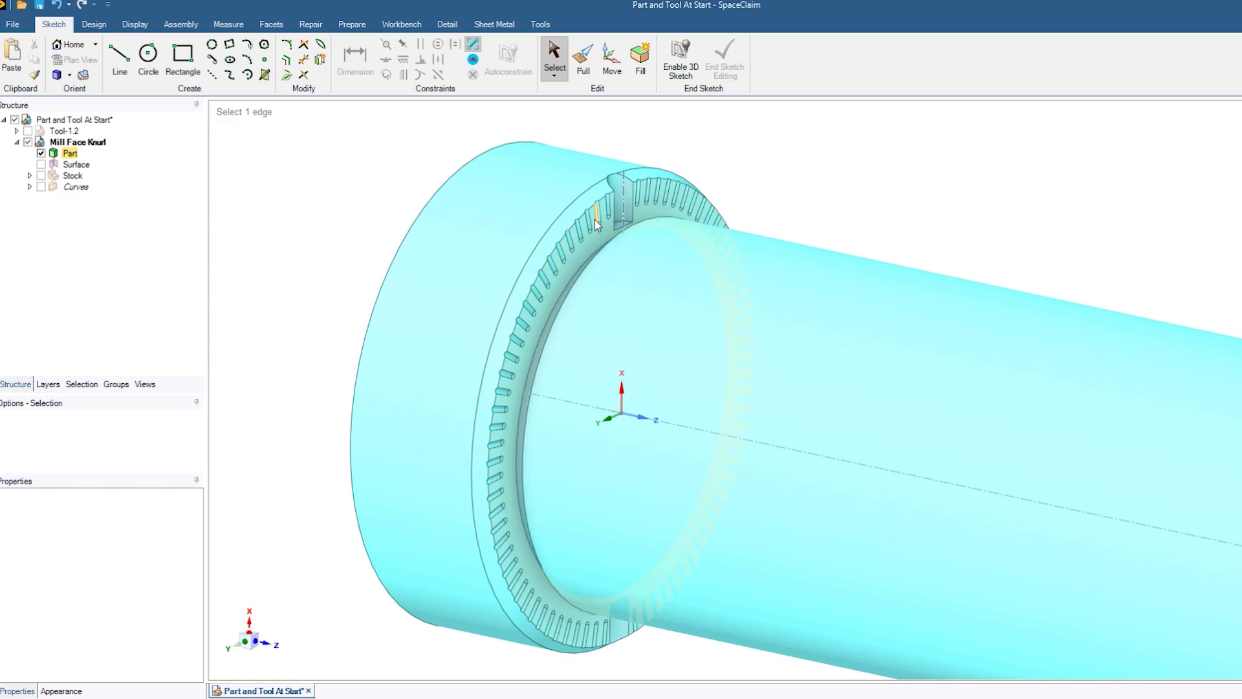
scroll(821, 156, "down", 2)
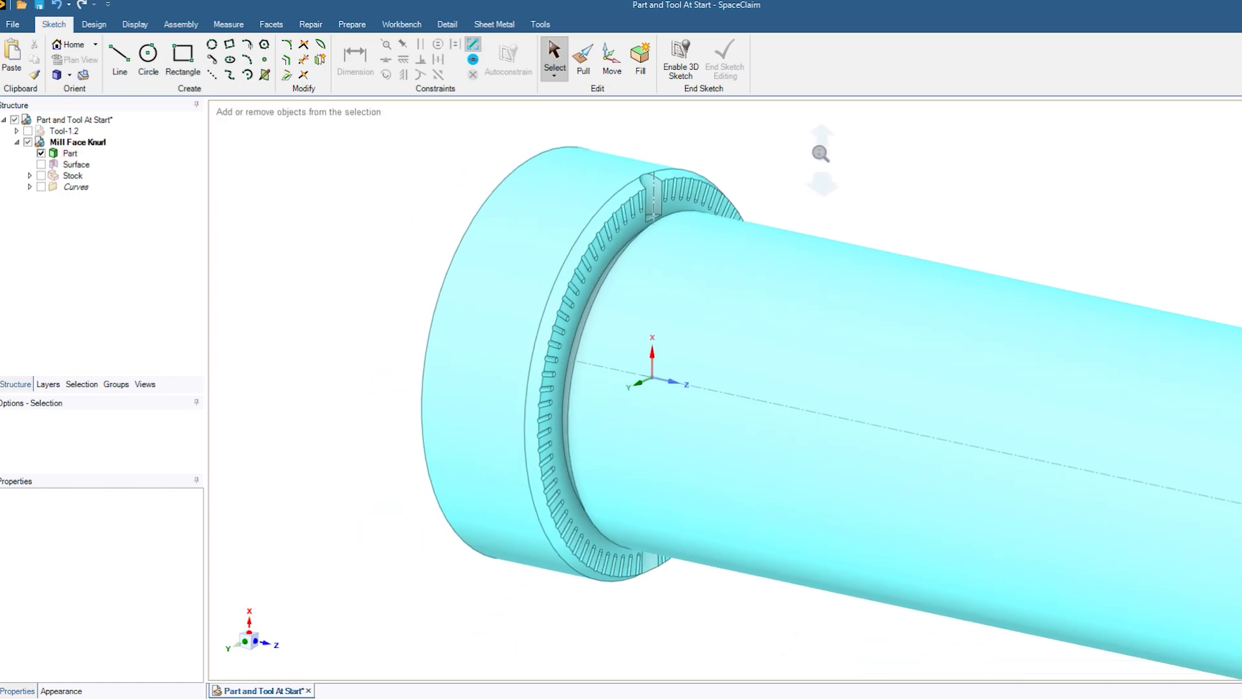
left_click_drag(821, 144, 757, 160)
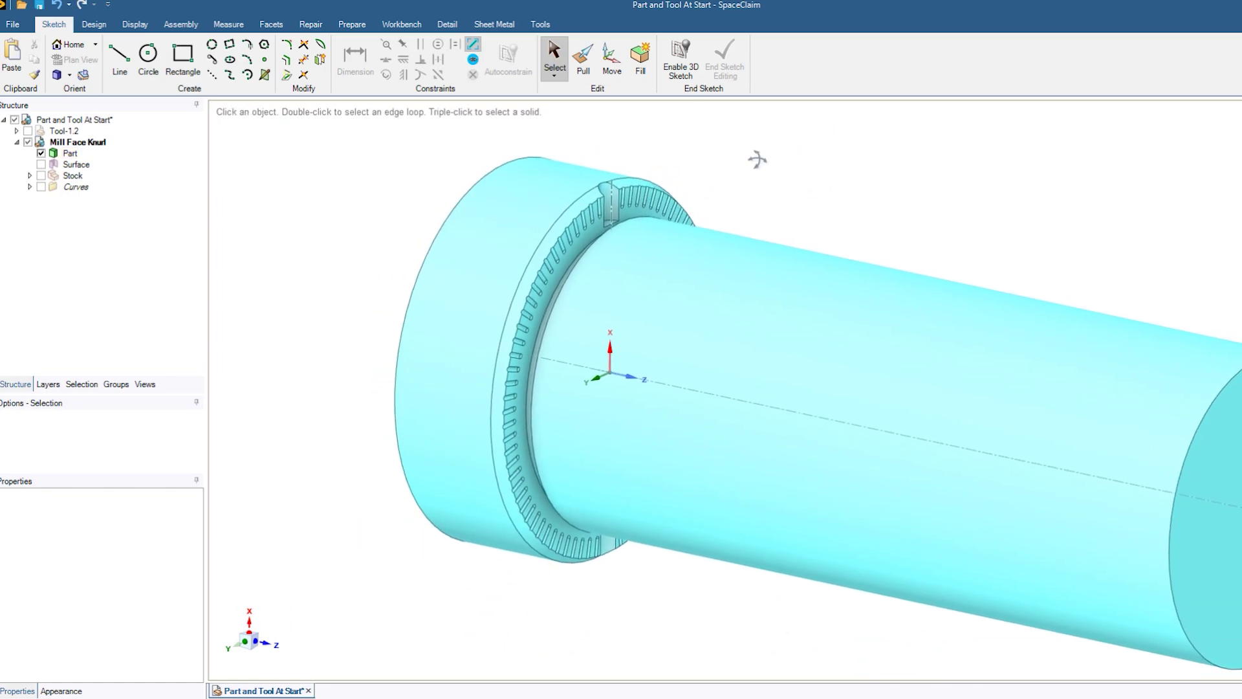